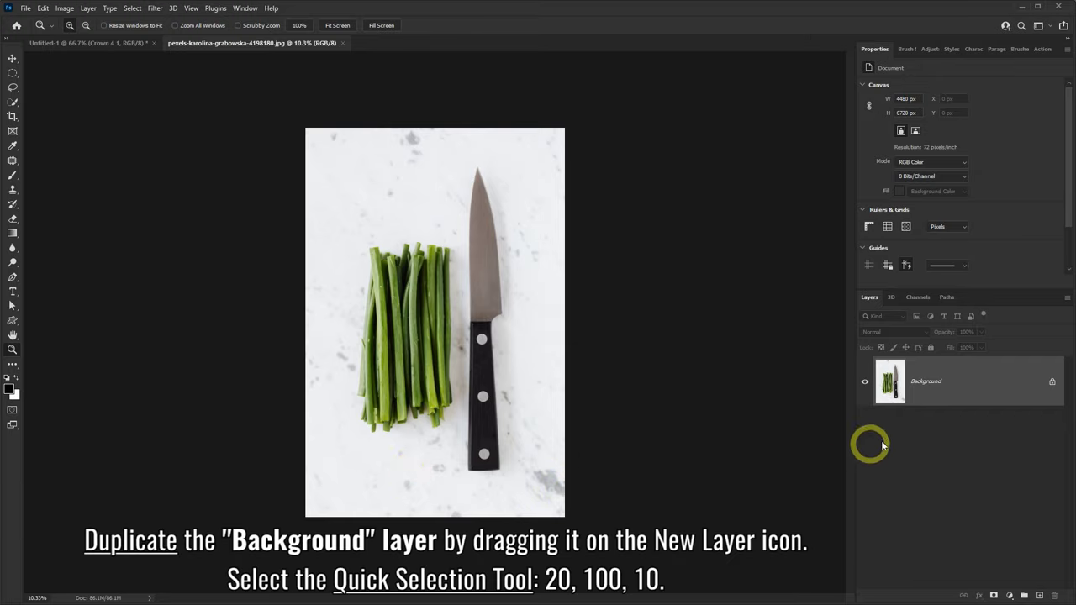
Create a Background copy layer and set the Quick Selection brush to 20 px, 100% hardness, 10% spacing.
left_click_drag(989, 386, 1038, 595)
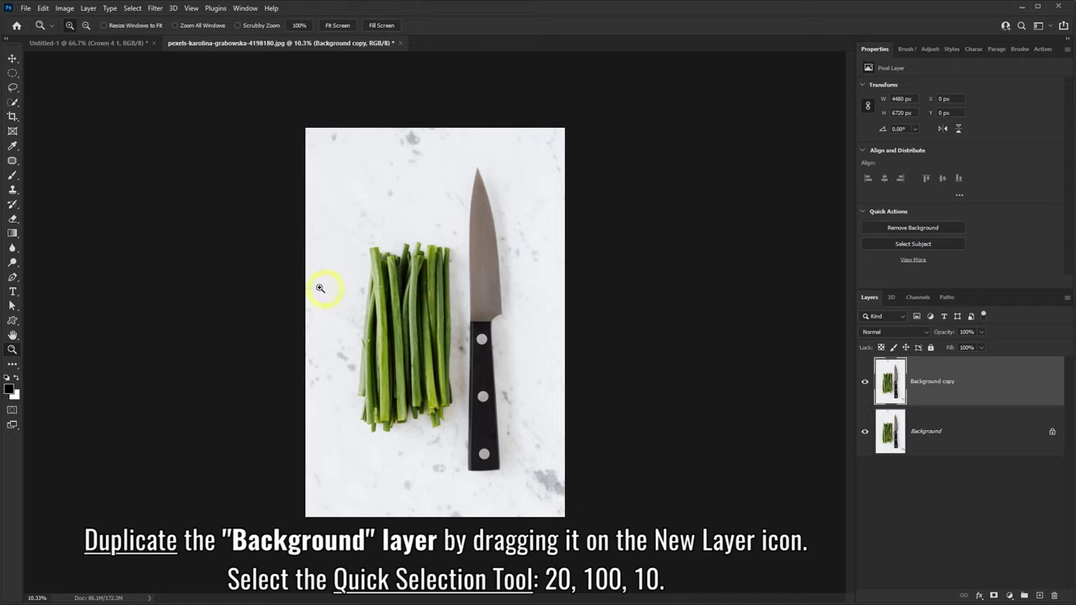
left_click(13, 101)
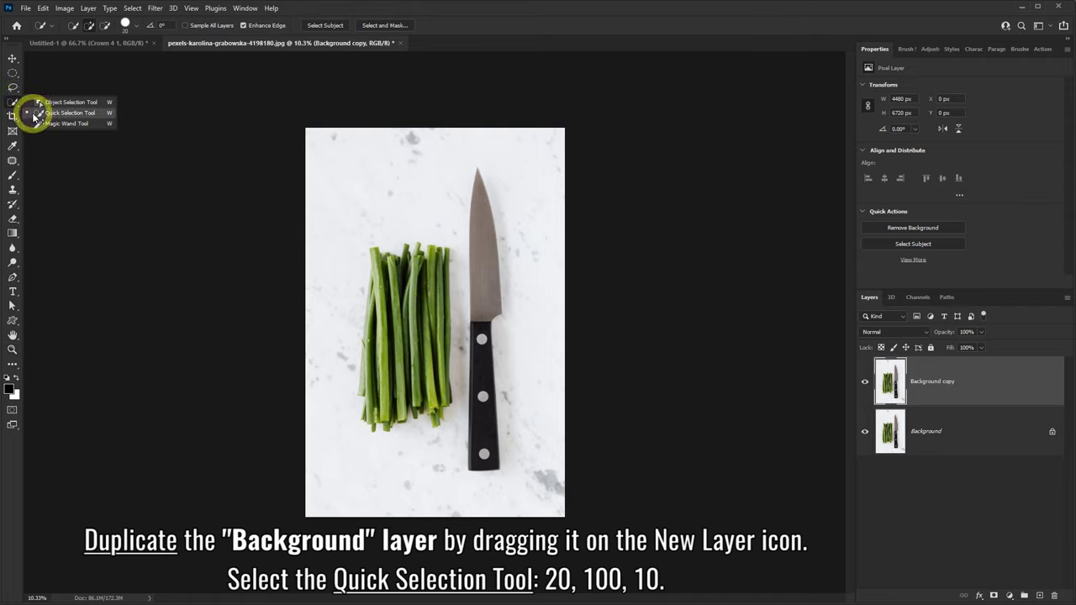
left_click(71, 114)
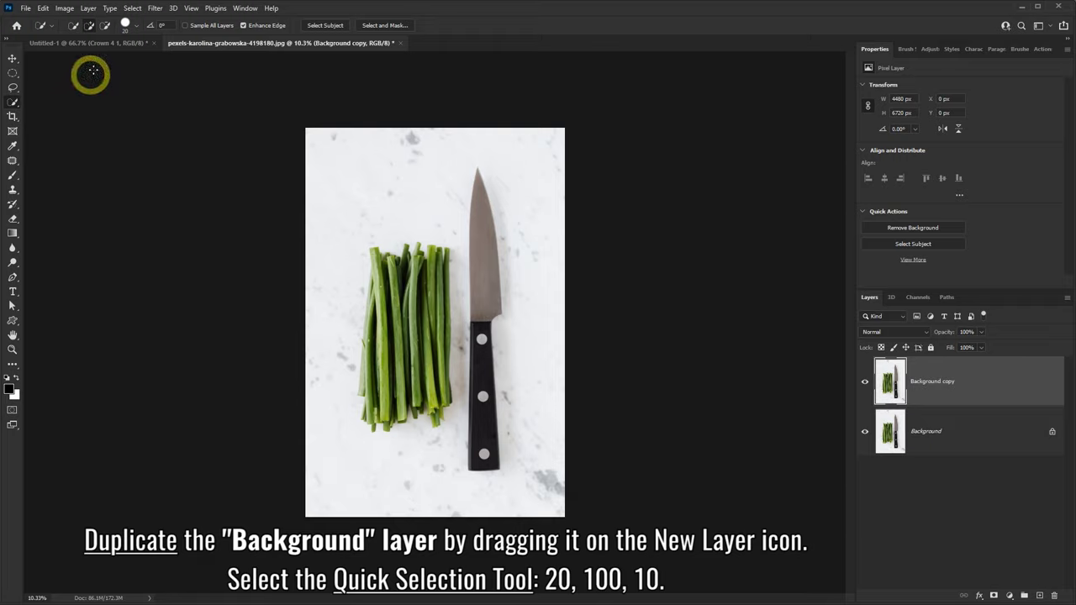
left_click(136, 29)
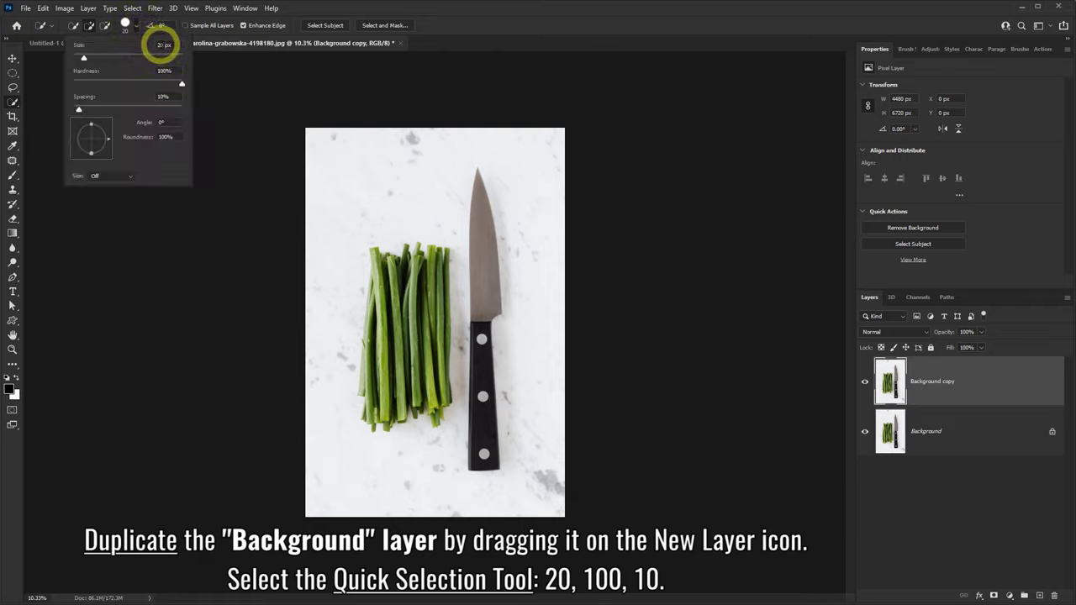
left_click(487, 7)
Quick-select the whole knife, blade and handle, and add it as a layer mask.
scroll(478, 216, "up", 5)
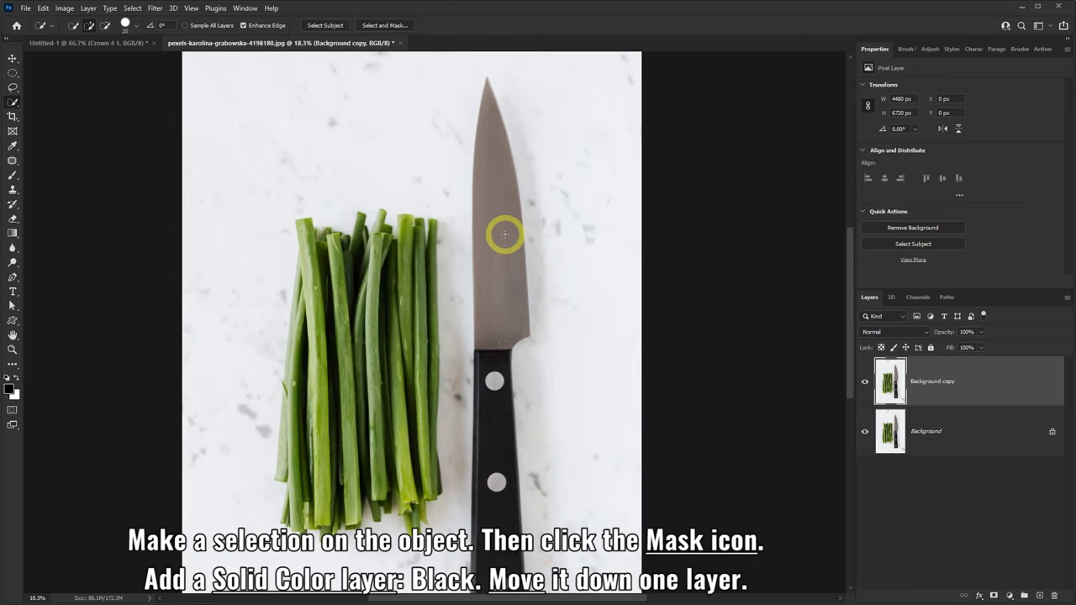
left_click_drag(488, 145, 494, 547)
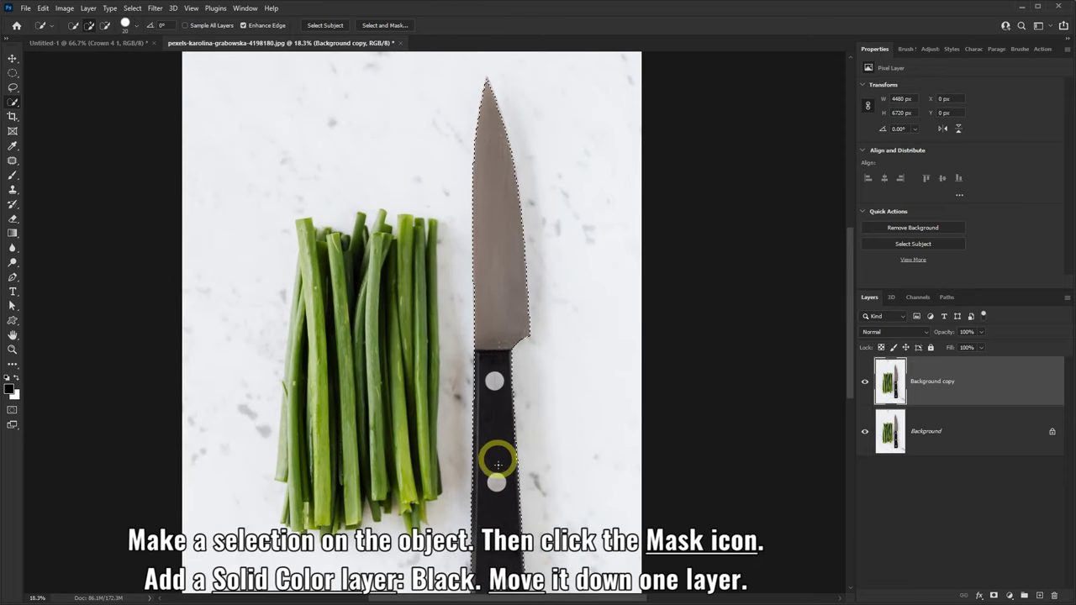
scroll(844, 387, "down", 3)
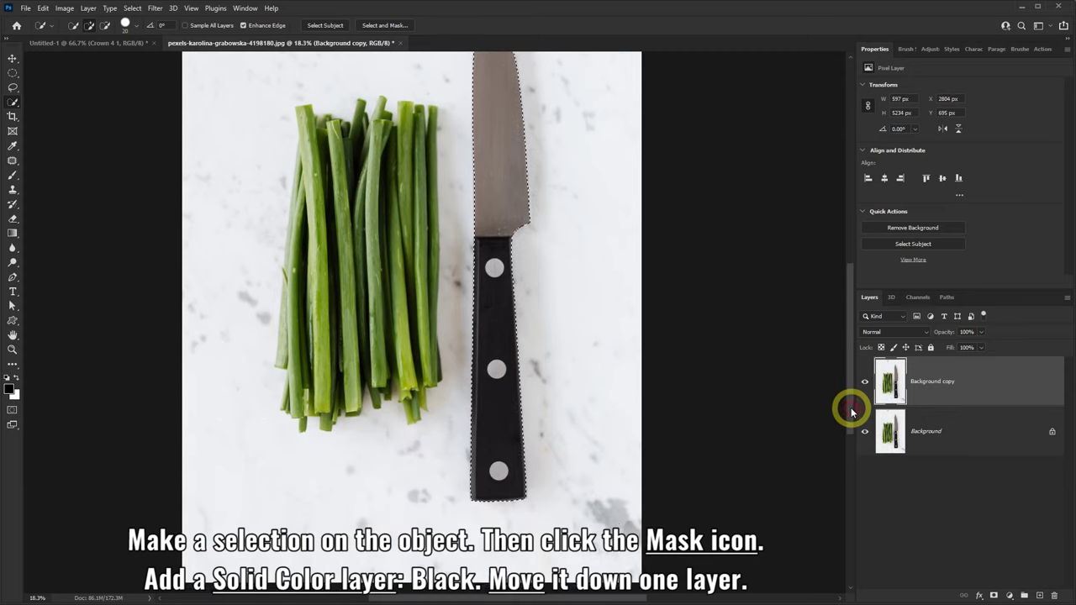
scroll(849, 370, "up", 6)
scroll(518, 332, "up", 3)
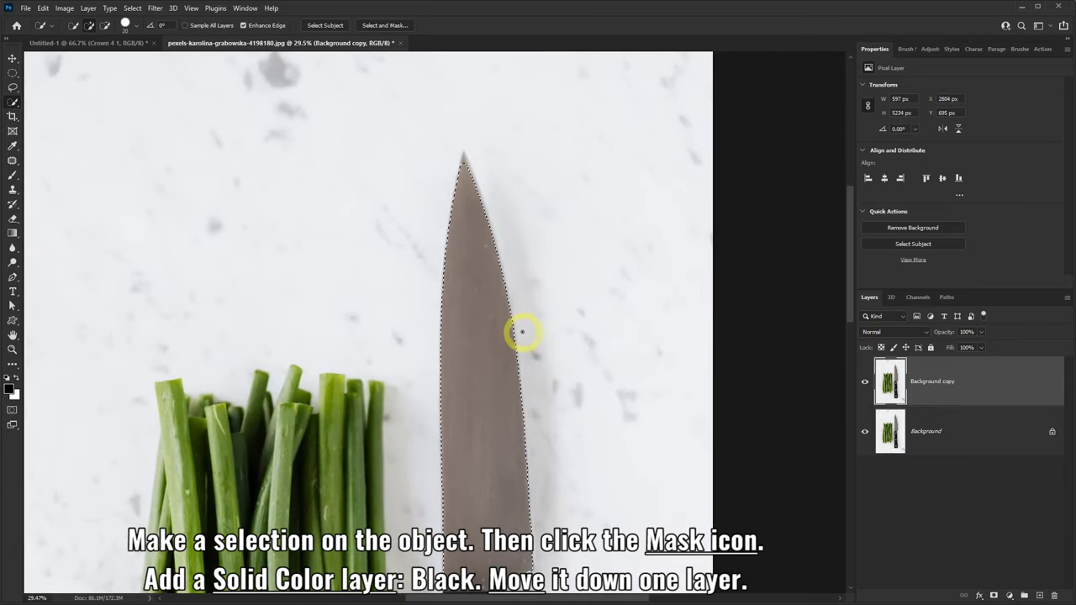
scroll(513, 319, "up", 1)
scroll(454, 126, "up", 2)
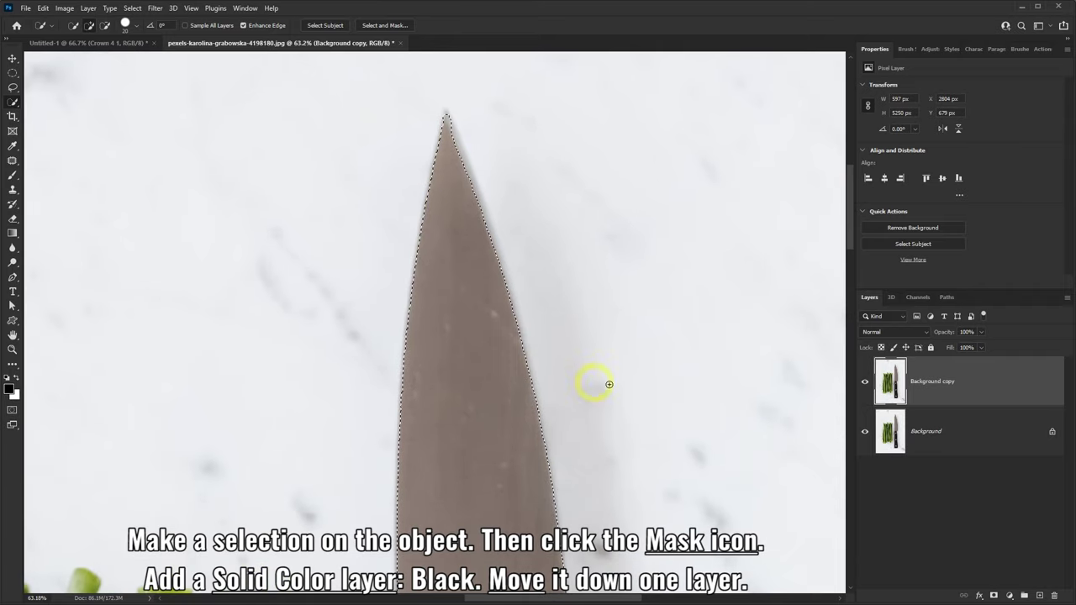
left_click(995, 594)
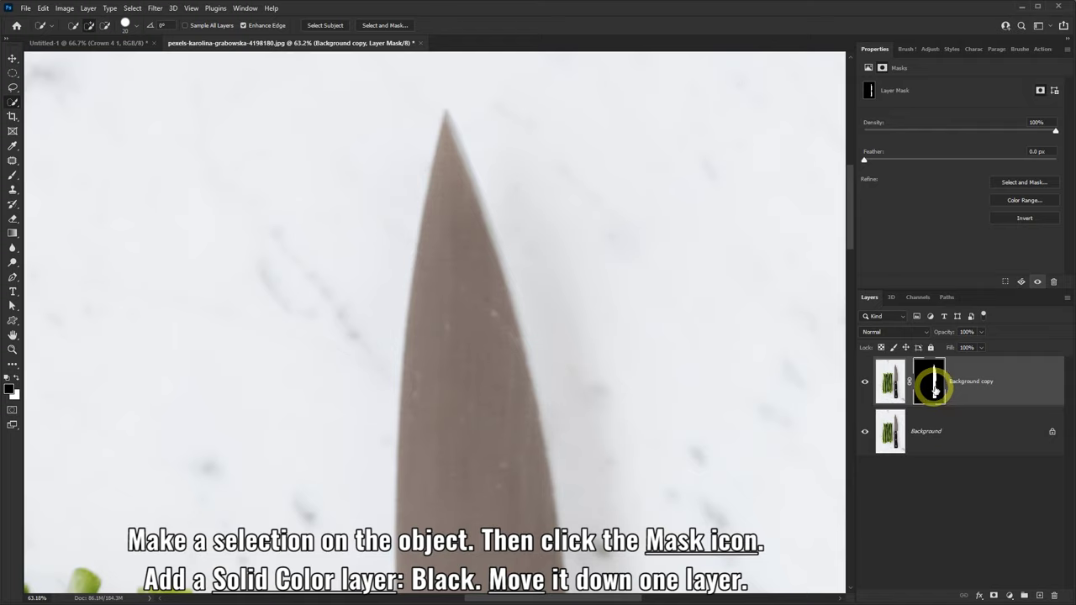
Add a black Solid Color fill layer and move it below Background copy.
left_click(1009, 595)
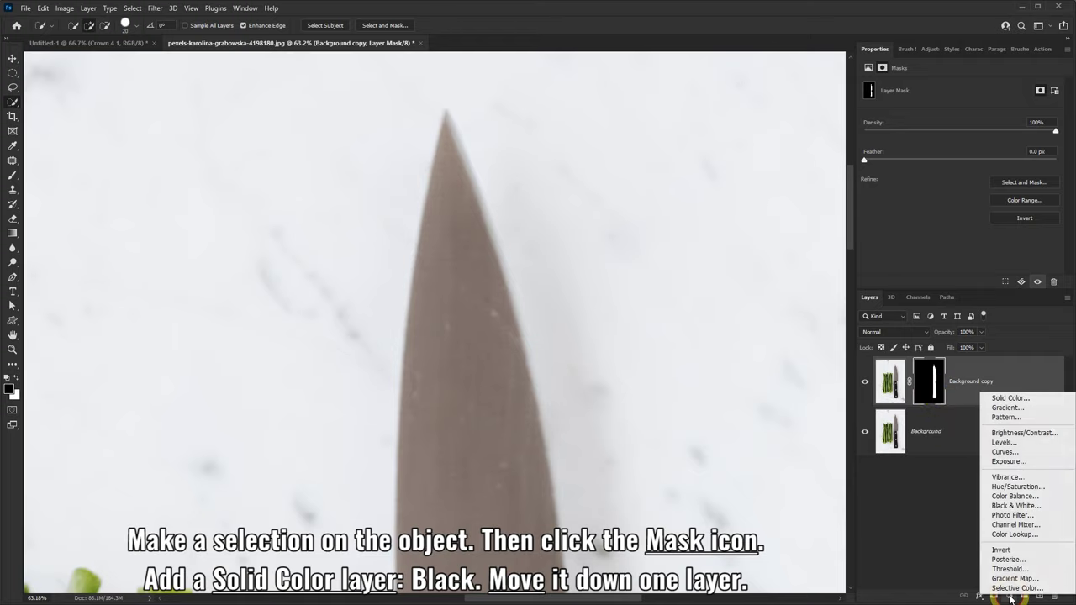
left_click(1024, 400)
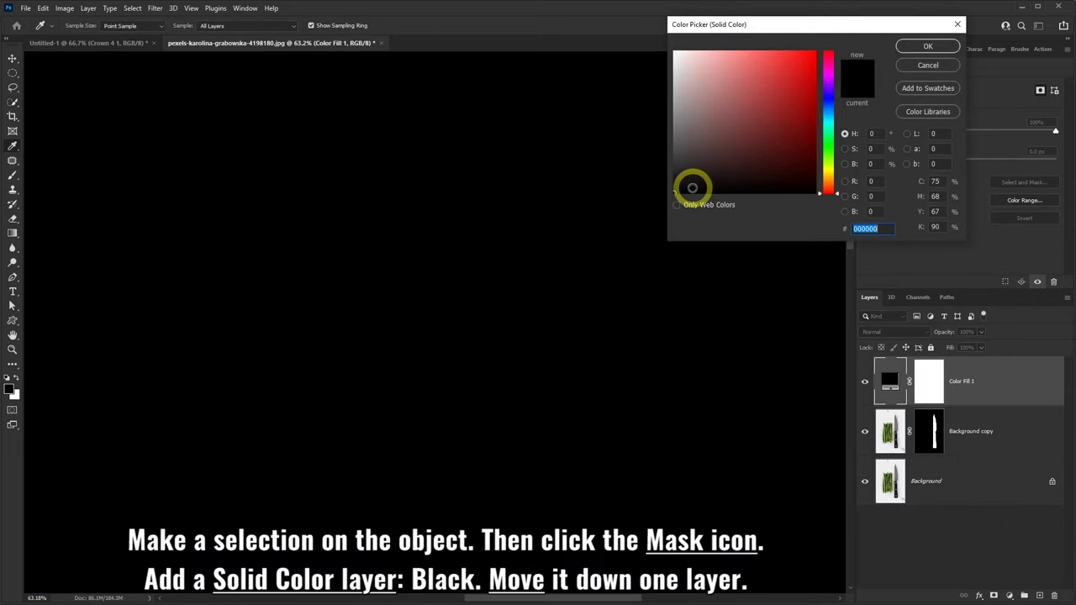
left_click(927, 48)
left_click_drag(980, 379, 992, 446)
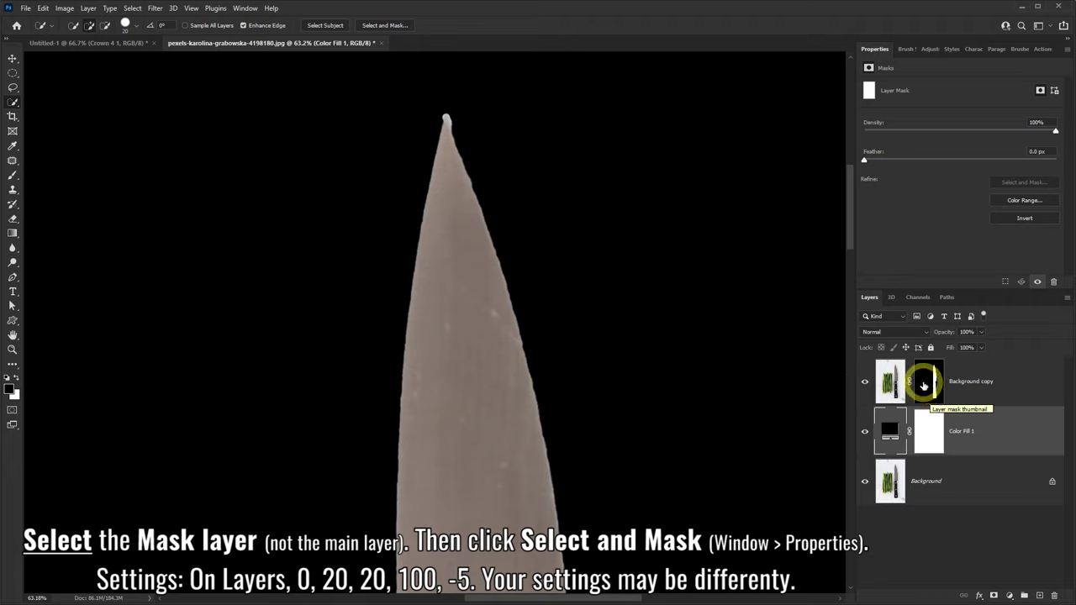
Open Select and Mask on the knife's layer mask with the On Layers view.
left_click(924, 385)
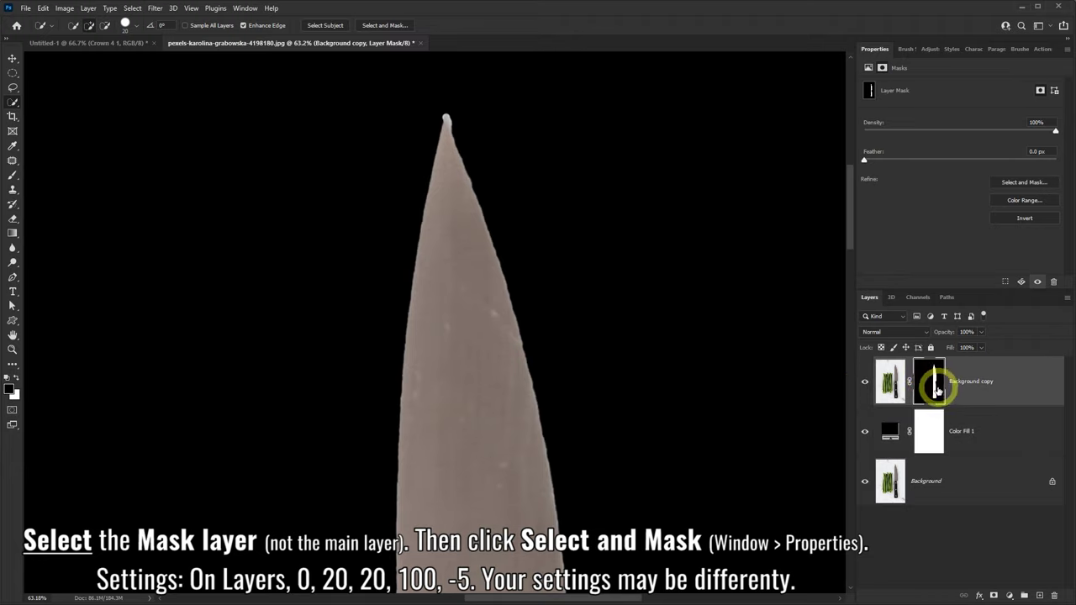
left_click(889, 385)
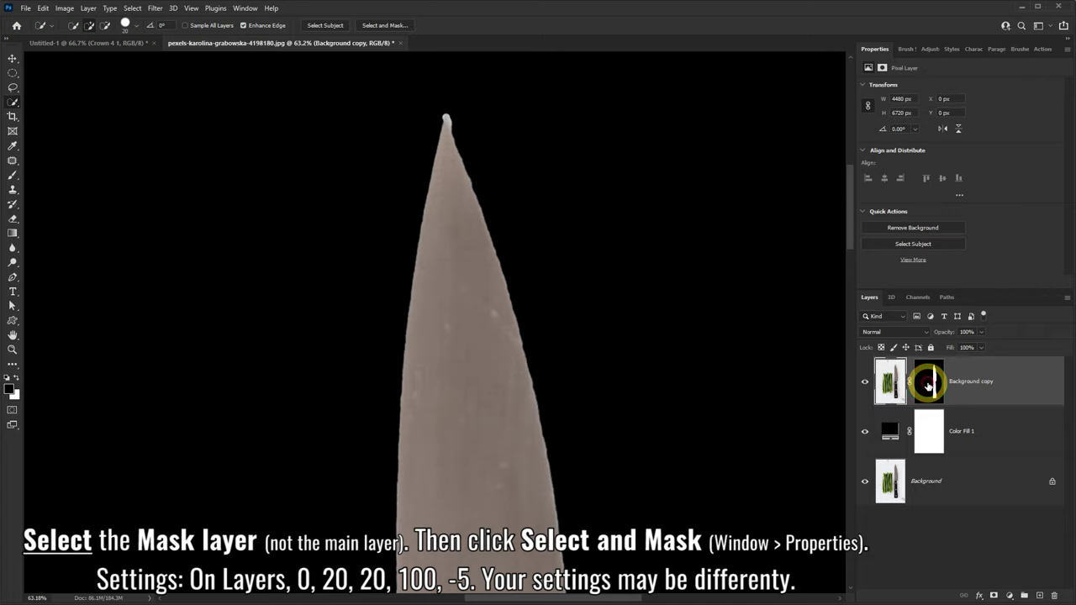
left_click(931, 382)
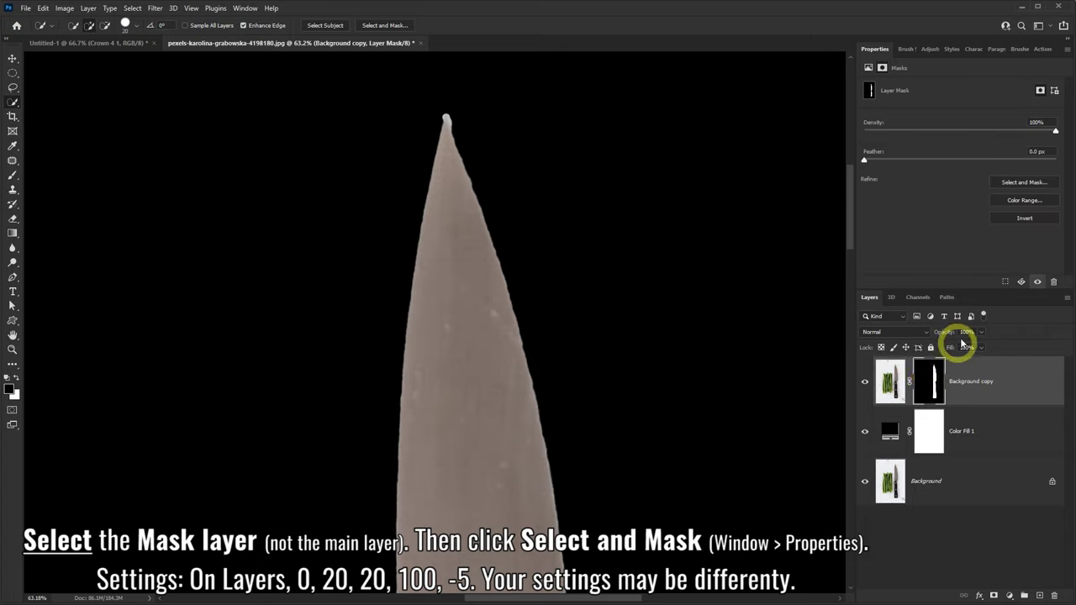
left_click(1032, 183)
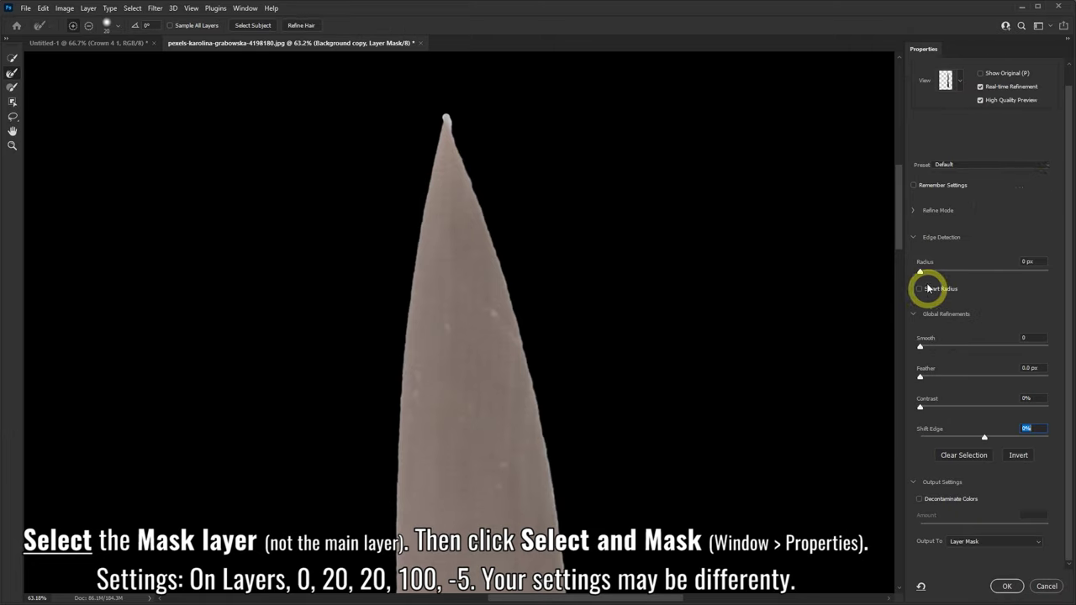
left_click(958, 80)
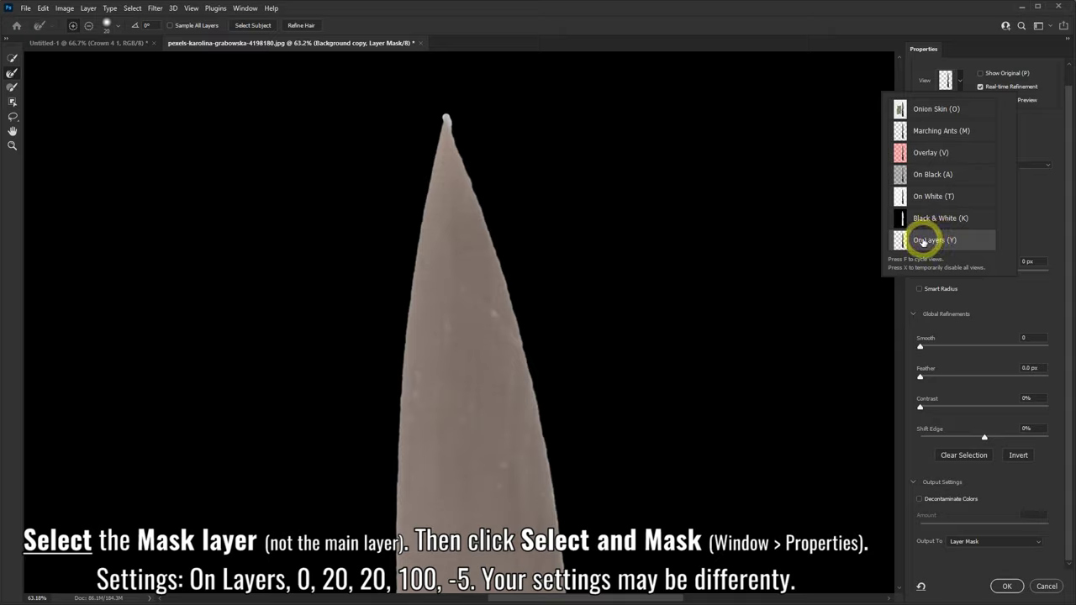
left_click(1034, 228)
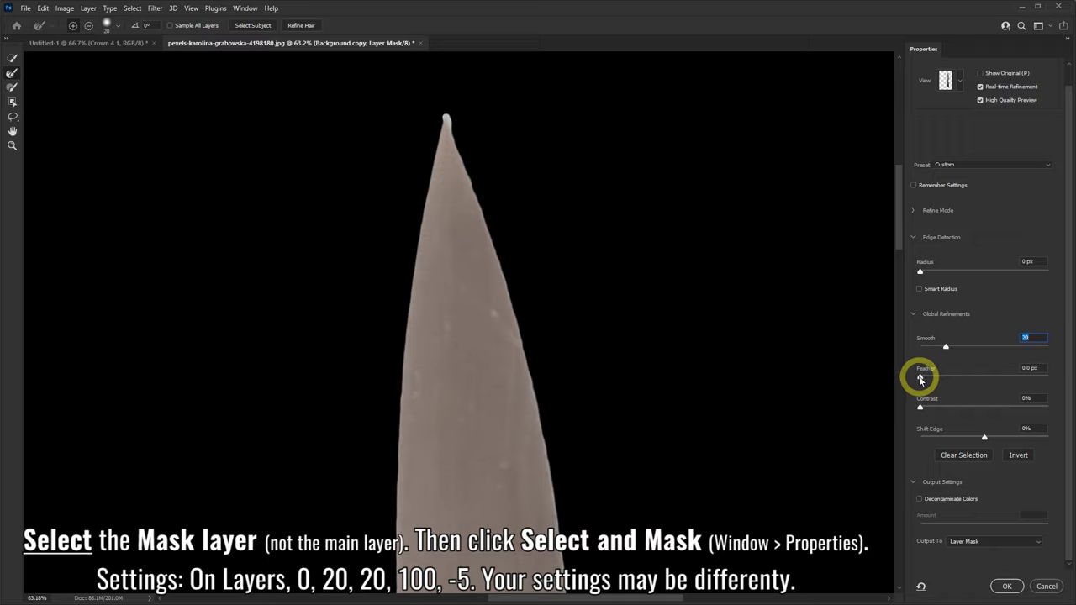
Set Smooth 20, Feather 19.8 px, Contrast 100% and Shift Edge -5%, then apply.
left_click_drag(929, 382, 977, 385)
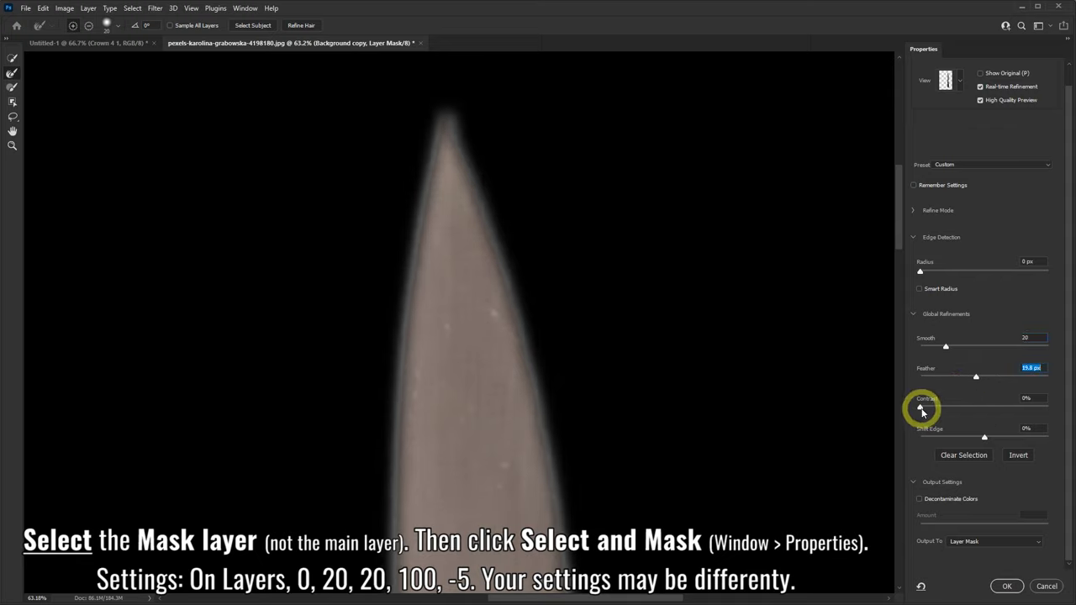
left_click_drag(922, 410, 1051, 411)
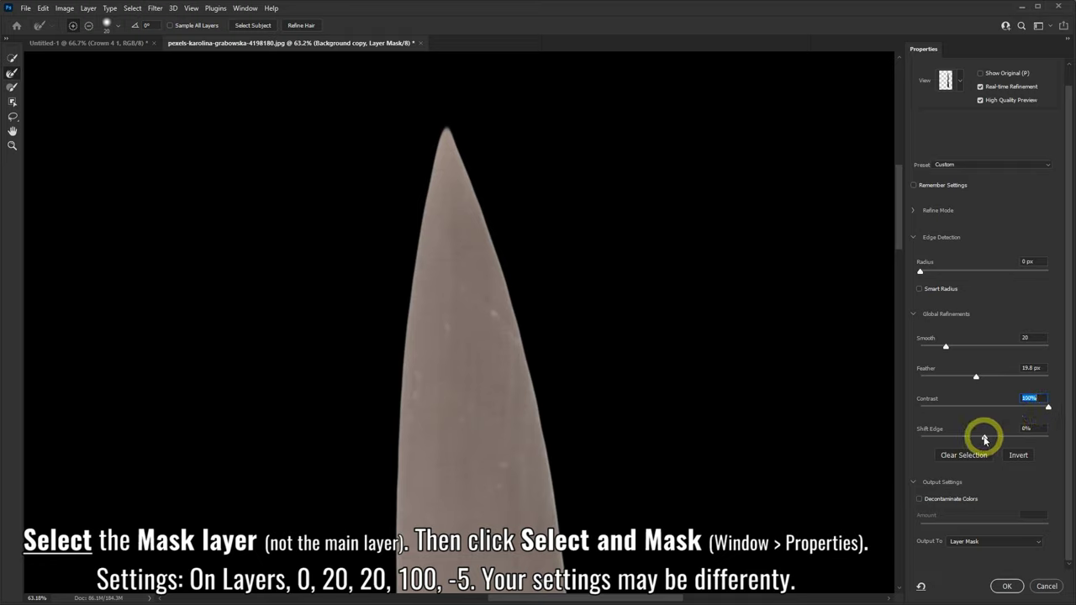
mouse_move(899, 239)
left_mouse_down()
mouse_move(896, 367)
mouse_move(908, 248)
left_mouse_up()
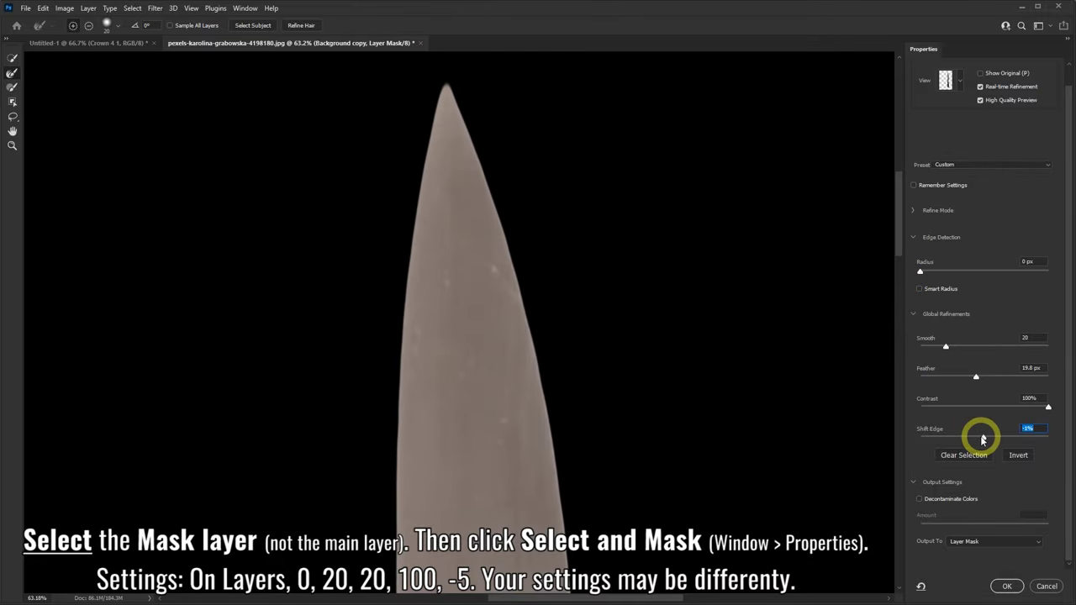
left_click_drag(981, 439, 981, 438)
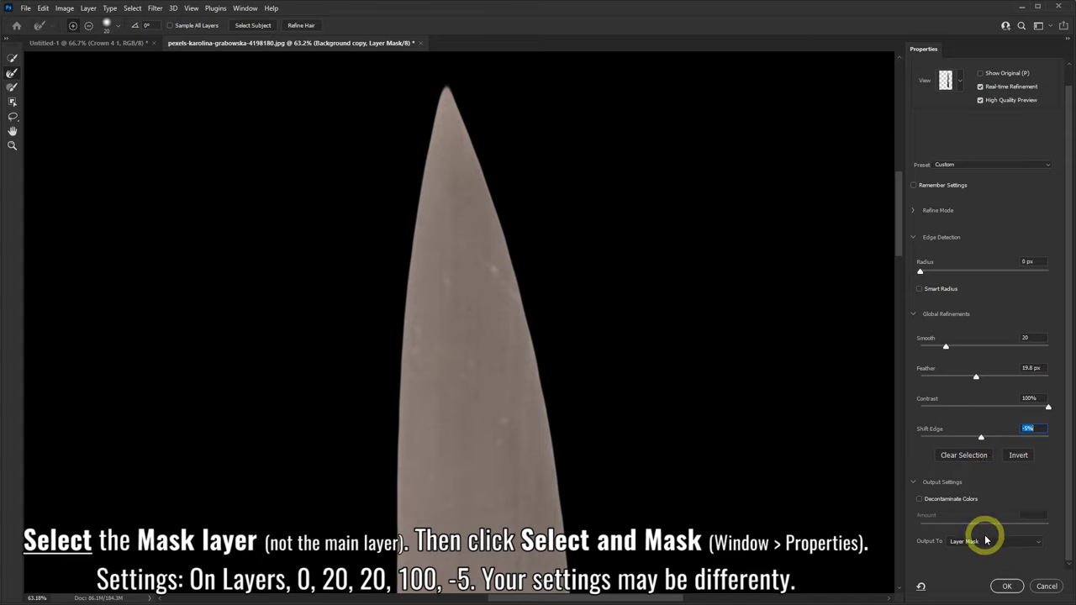
left_click(1010, 586)
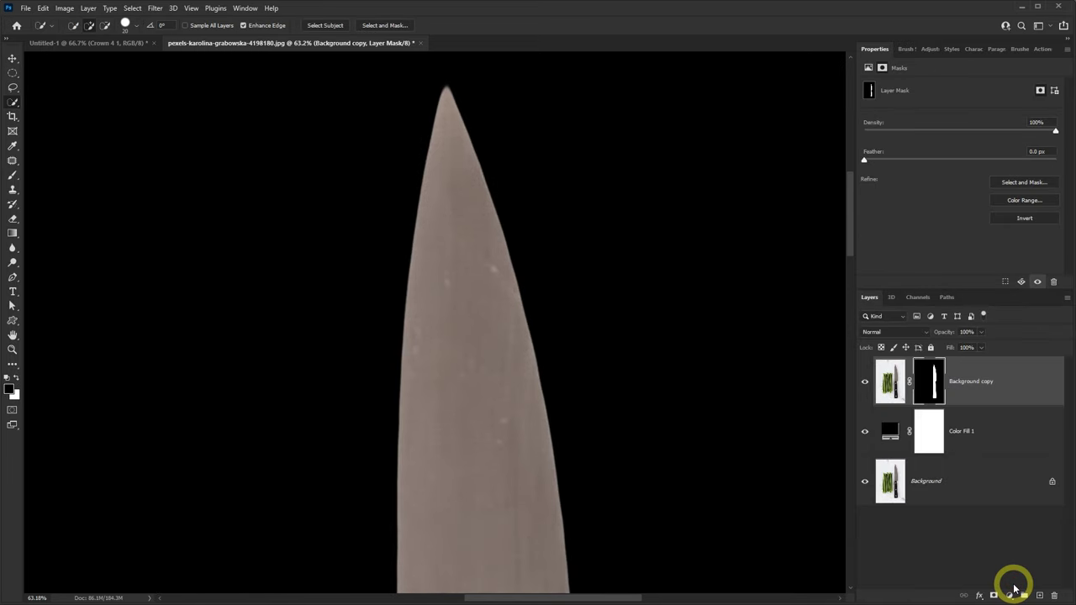
Paint white on the mask at the knife tip with a 100% hard Brush.
left_click(12, 174)
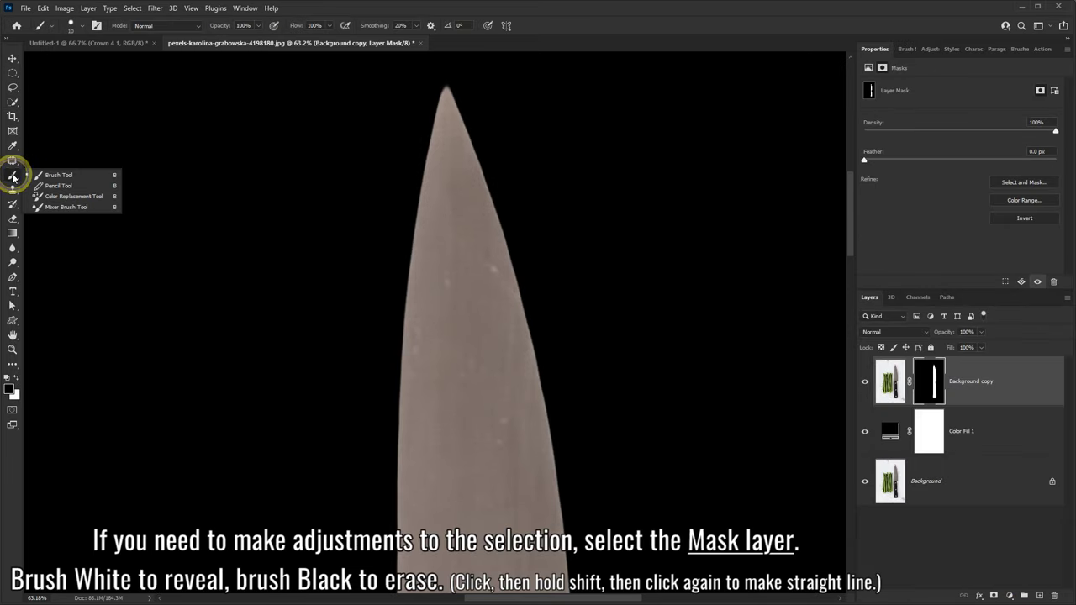
left_click(38, 177)
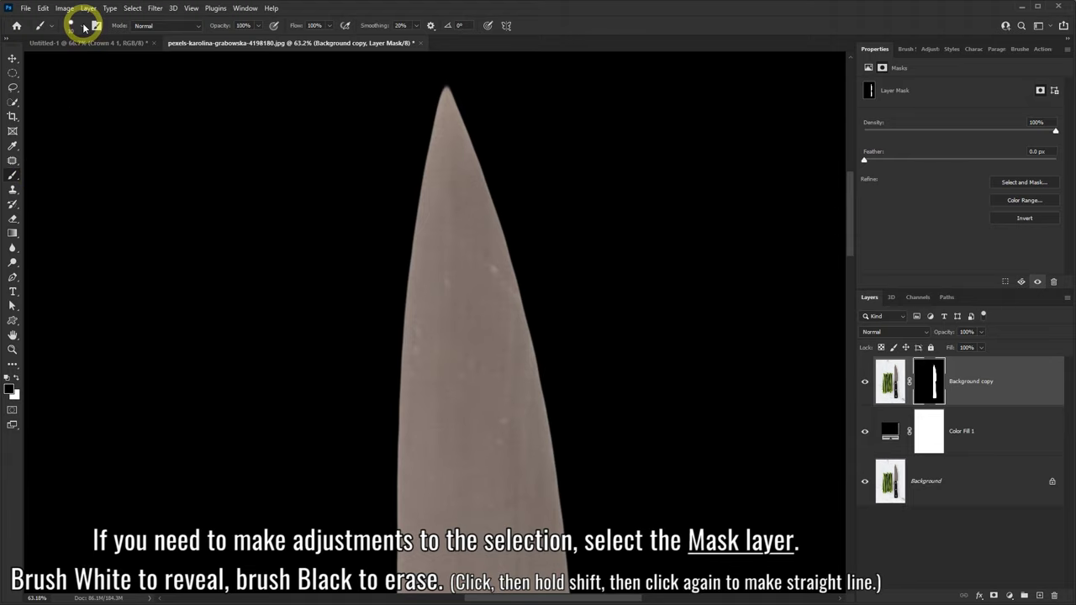
left_click(84, 27)
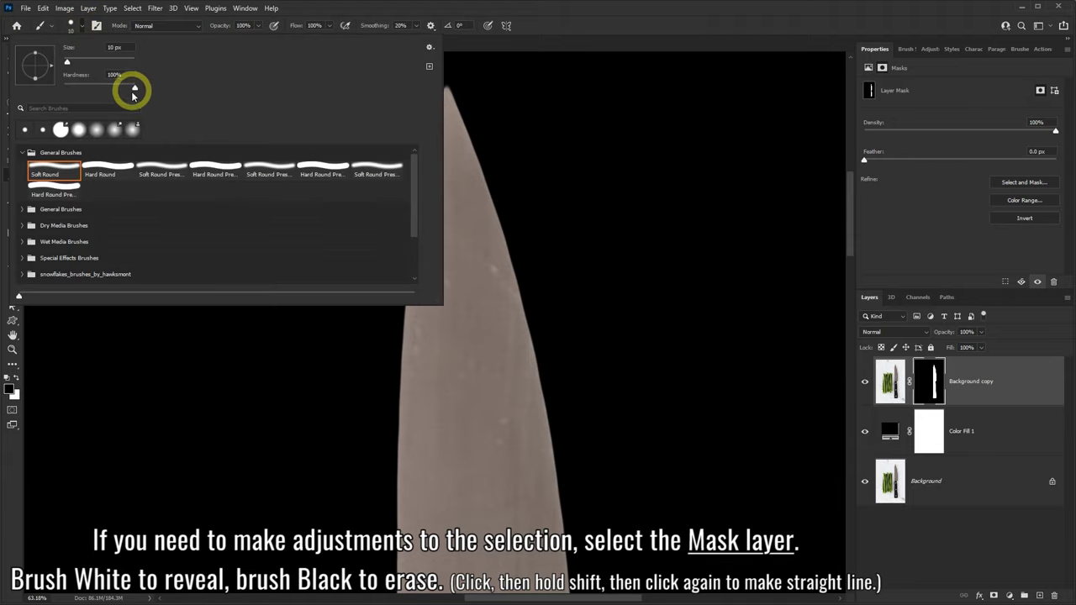
left_click(330, 12)
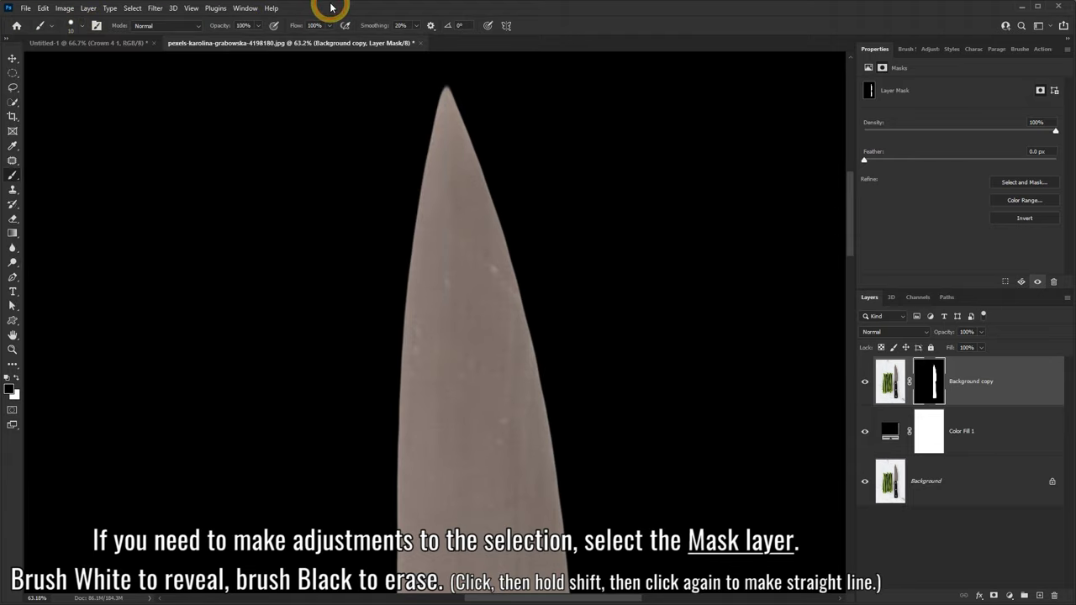
left_click(15, 380)
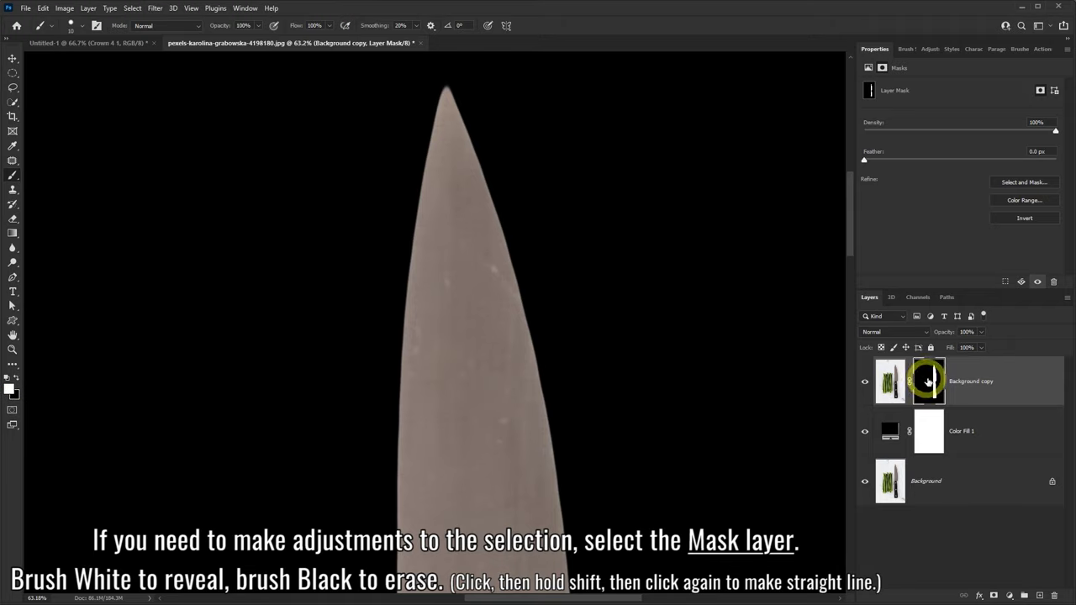
left_click_drag(851, 227, 851, 207)
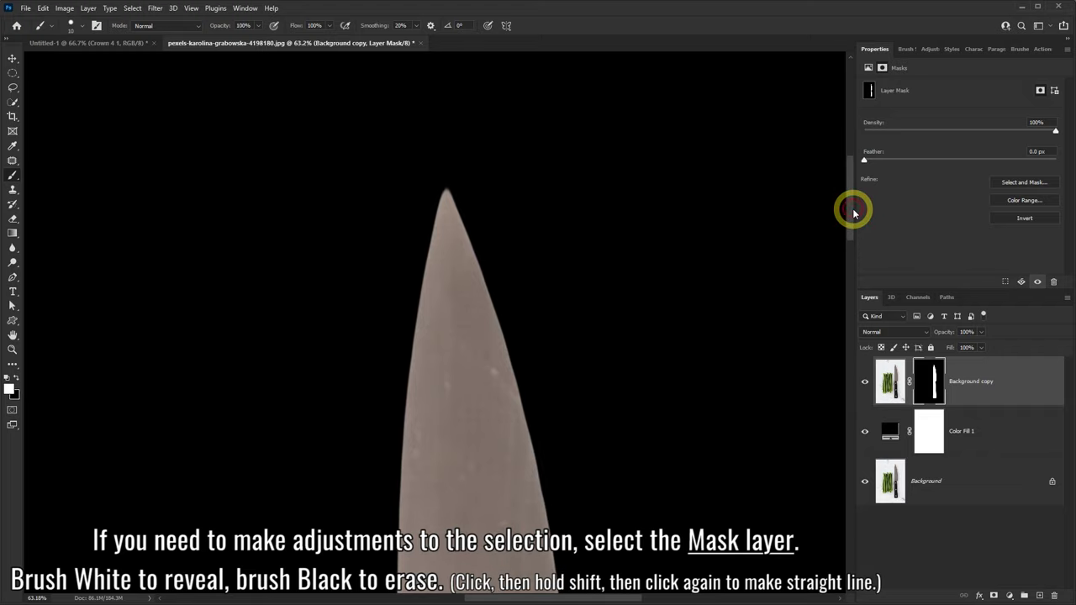
left_click(446, 186)
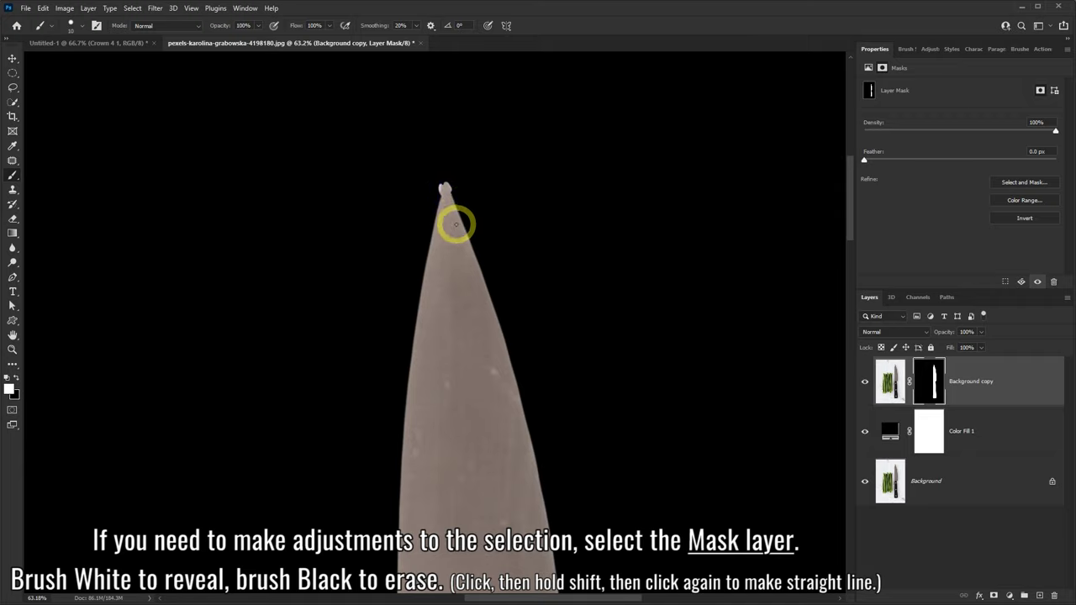
Set the brush size to 100 px and make black the painting colour.
left_click(72, 26)
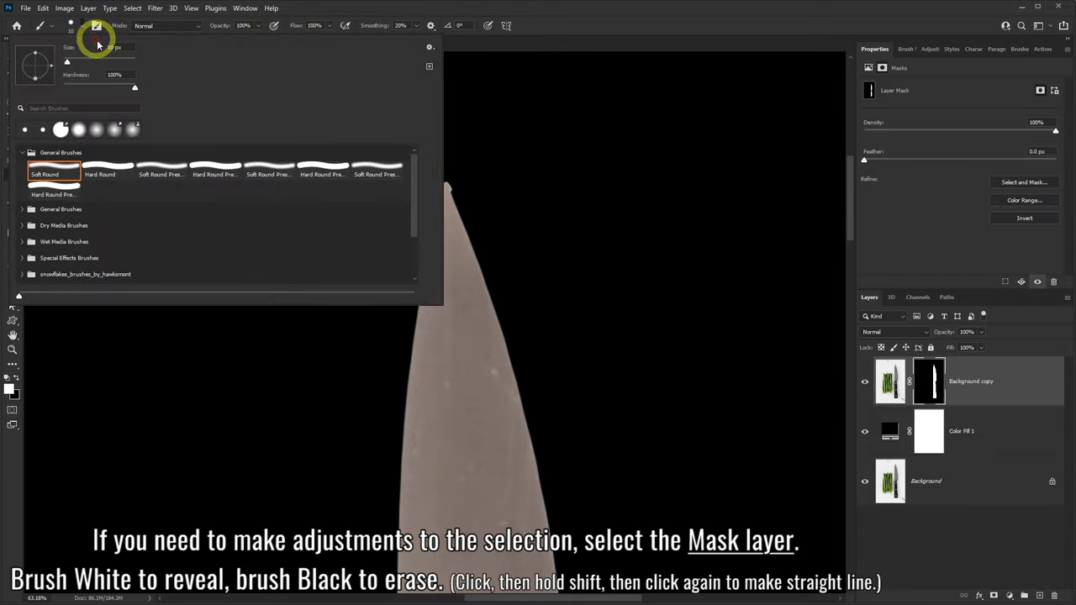
type("100")
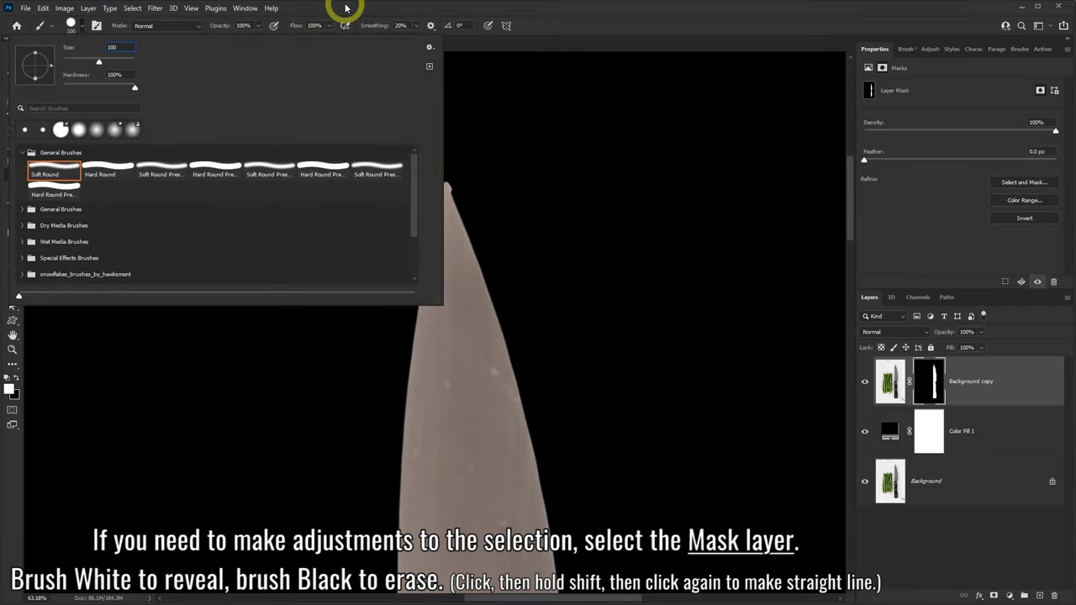
left_click(345, 8)
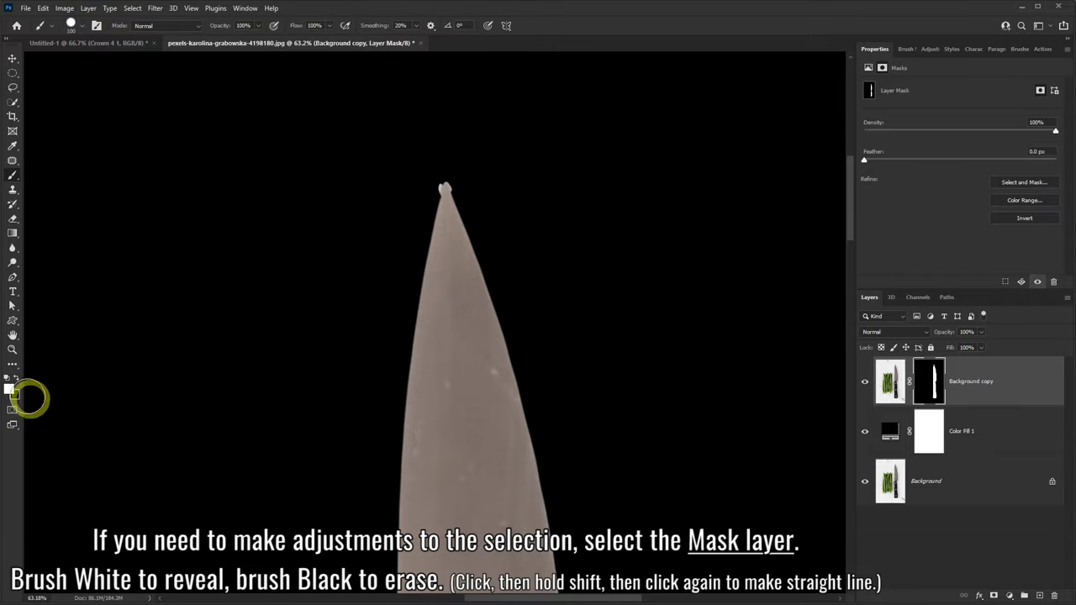
left_click(15, 378)
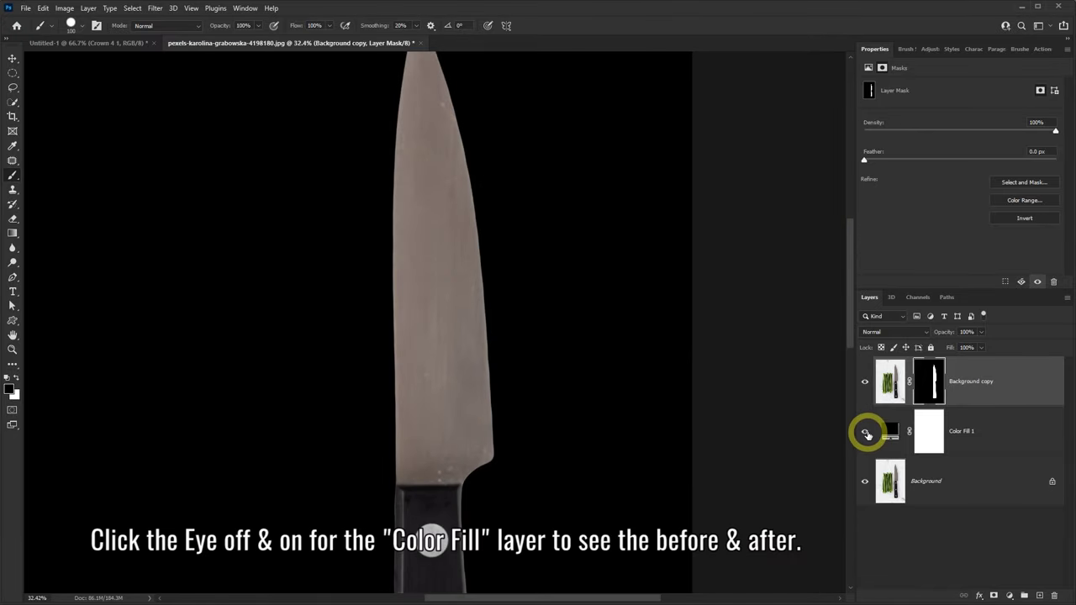
left_click(866, 432)
left_click(865, 433)
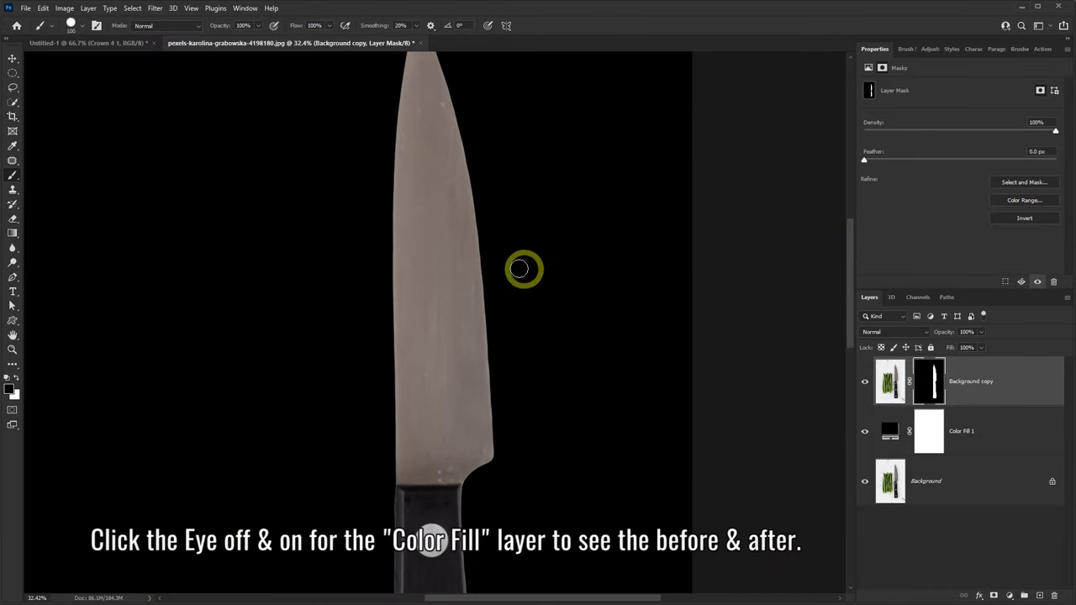
scroll(524, 264, "up", 5)
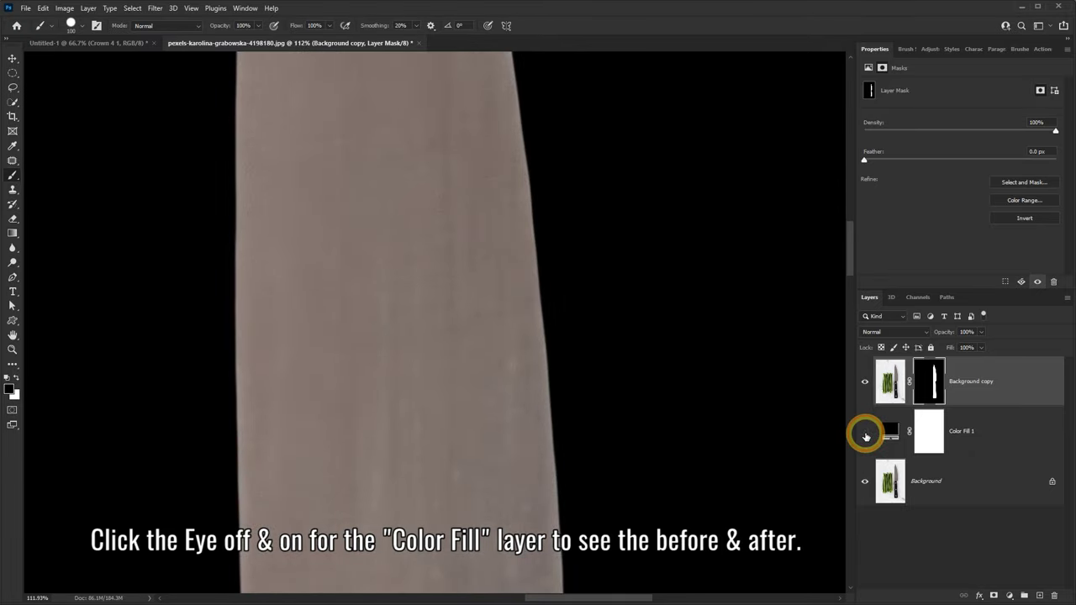
left_click(865, 433)
left_click(865, 433)
left_click(865, 434)
left_click(864, 434)
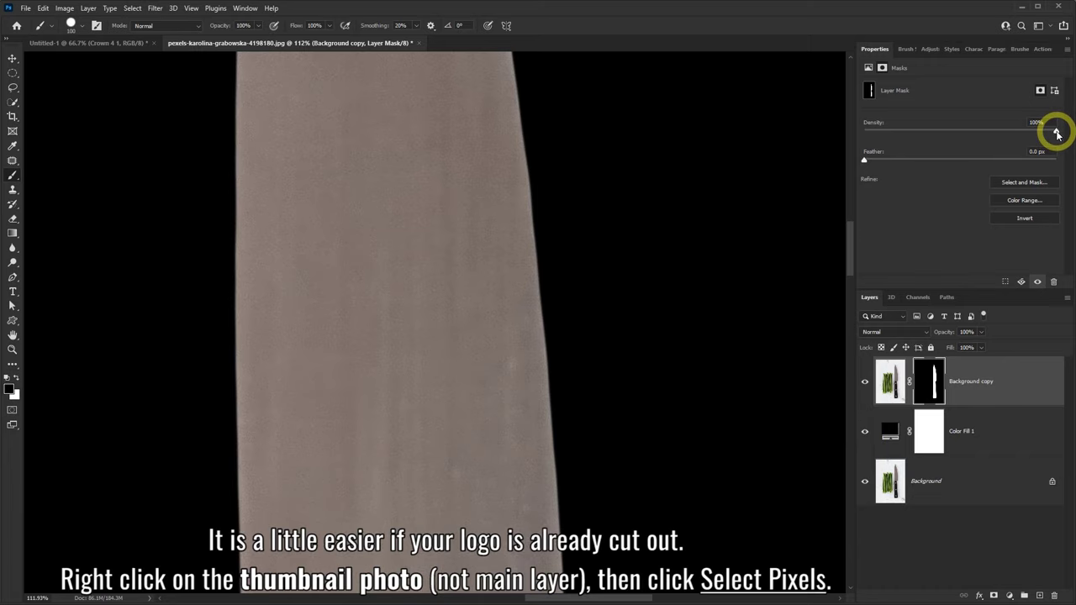
In Untitled-1, select the Crown 4 1 layer's pixels and add them as a layer mask.
left_click(101, 43)
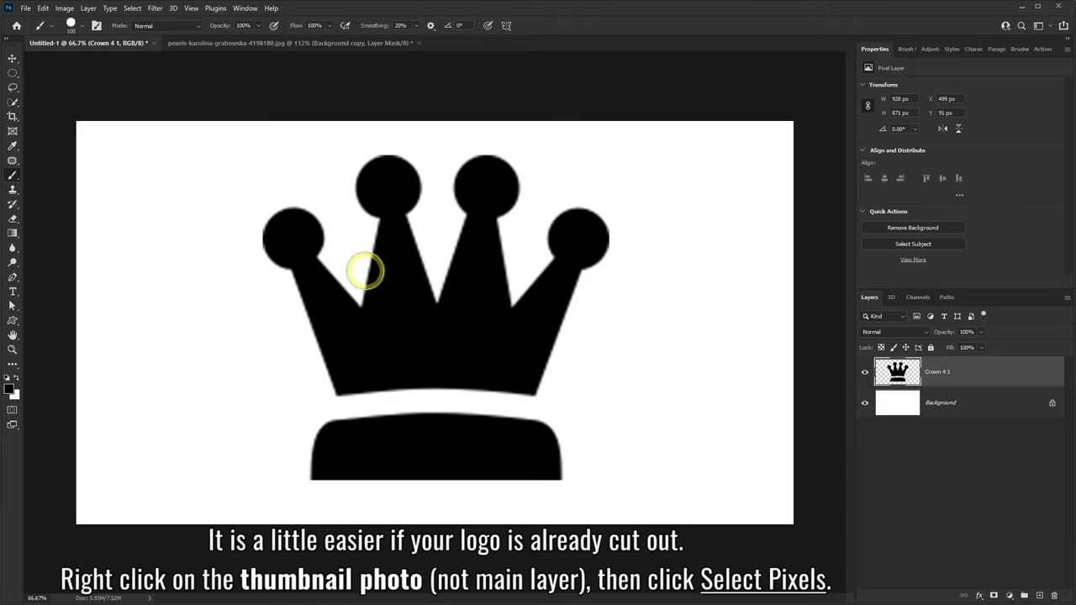
scroll(466, 293, "up", 3)
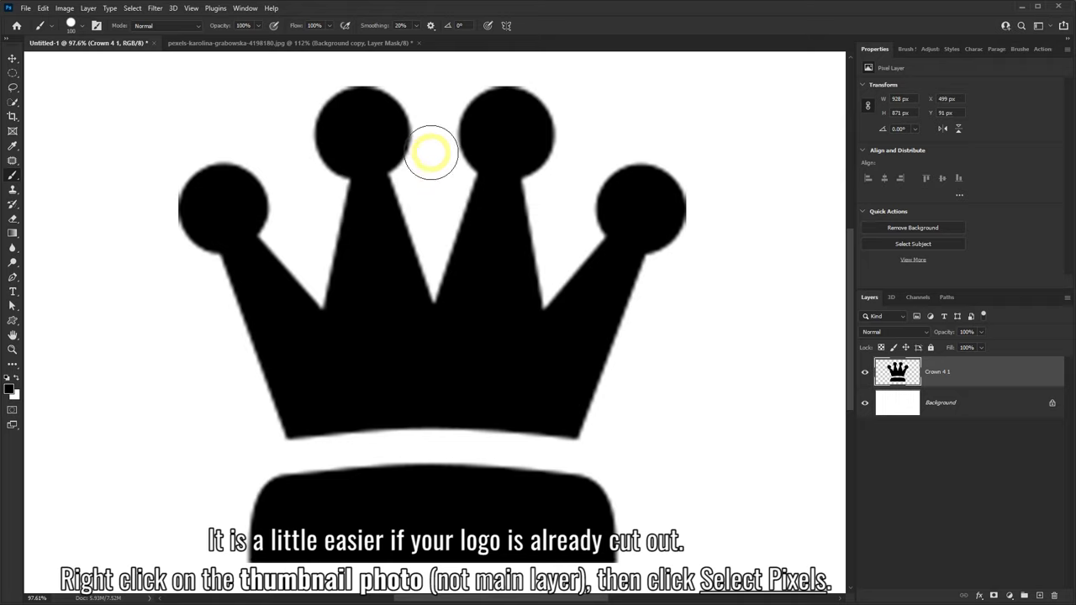
right_click(896, 373)
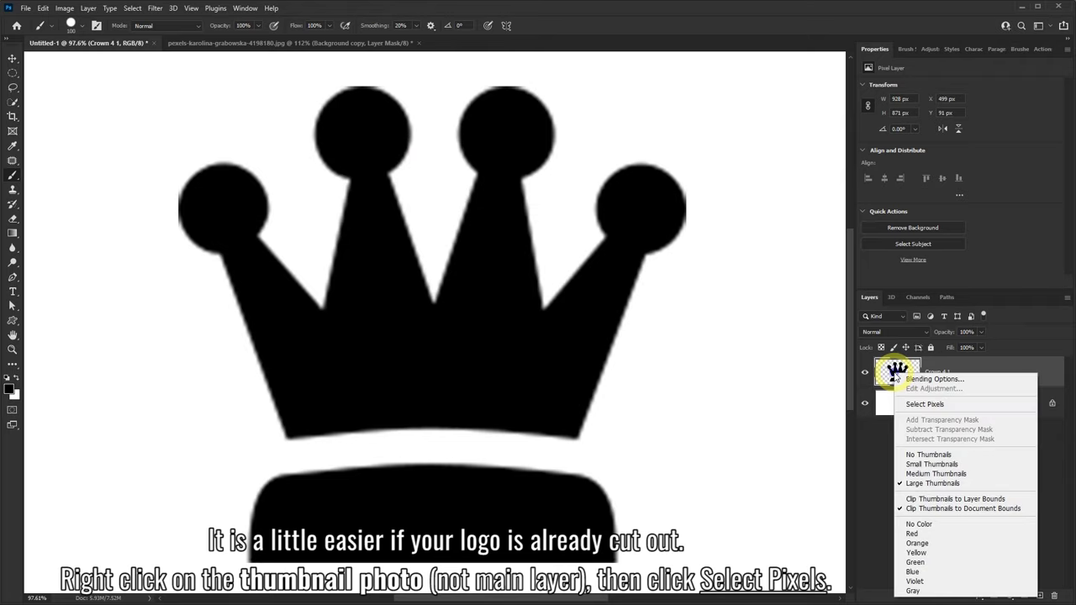
left_click(911, 403)
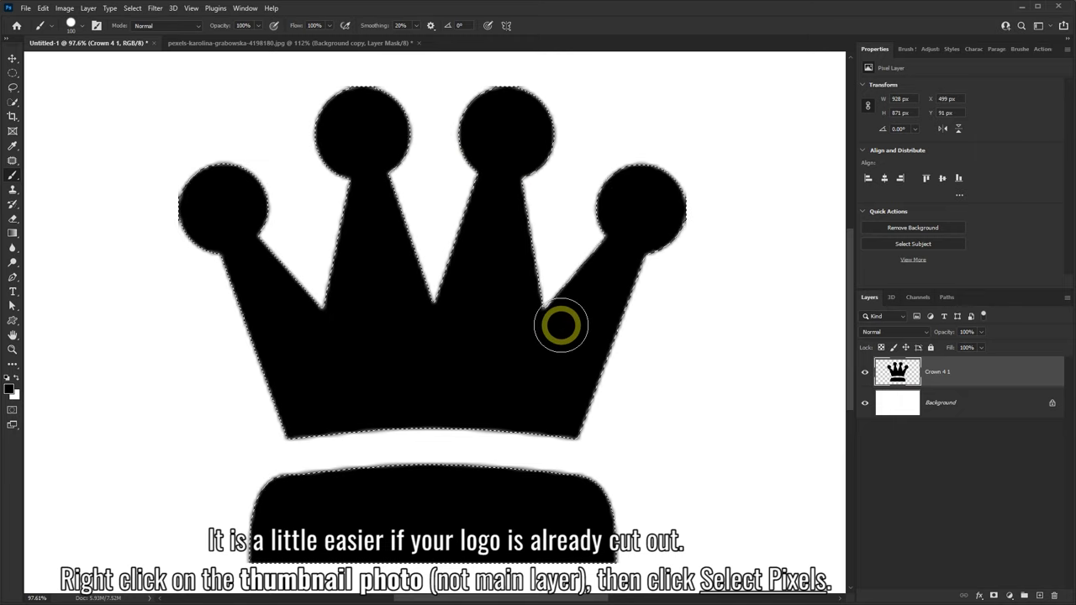
left_click(992, 594)
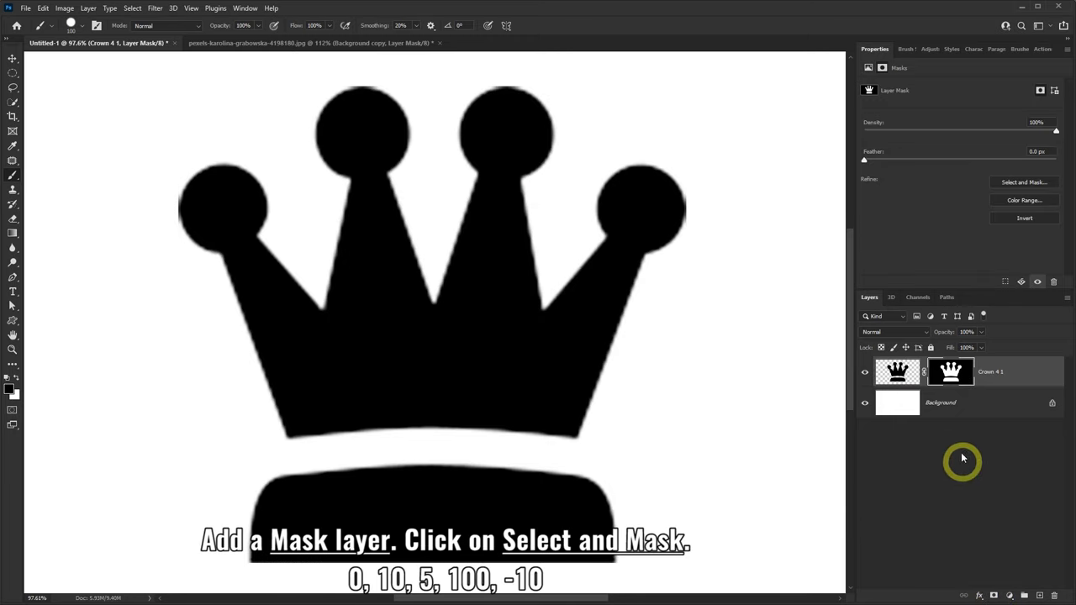
Refine the Crown 4 1 mask in Select and Mask: Smooth 10, Feather 5 px, Contrast 100%, Shift Edge -10%.
left_click(1023, 183)
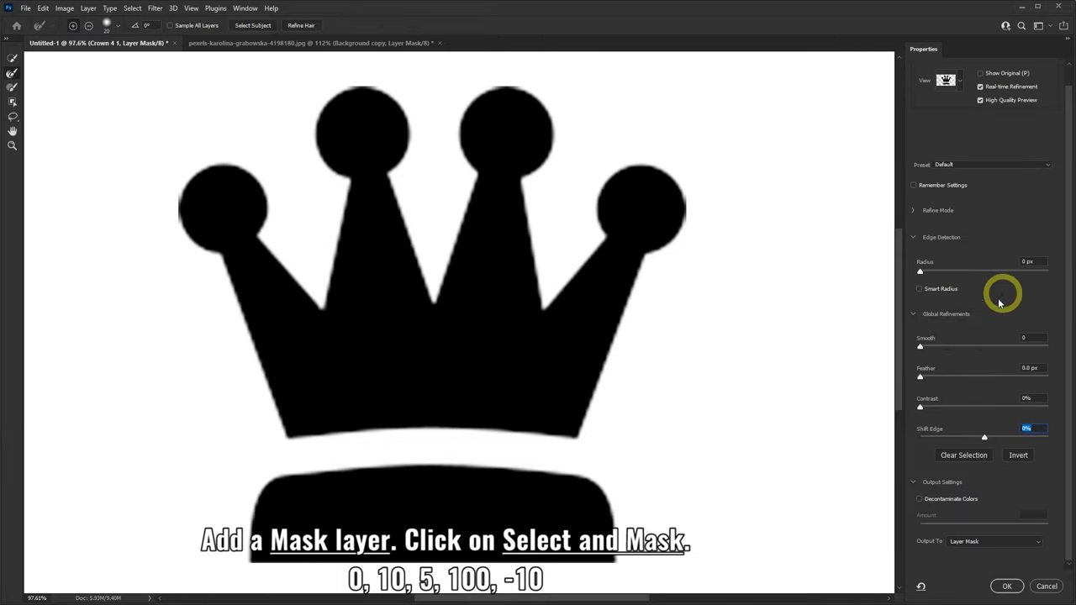
left_click_drag(920, 349, 933, 352)
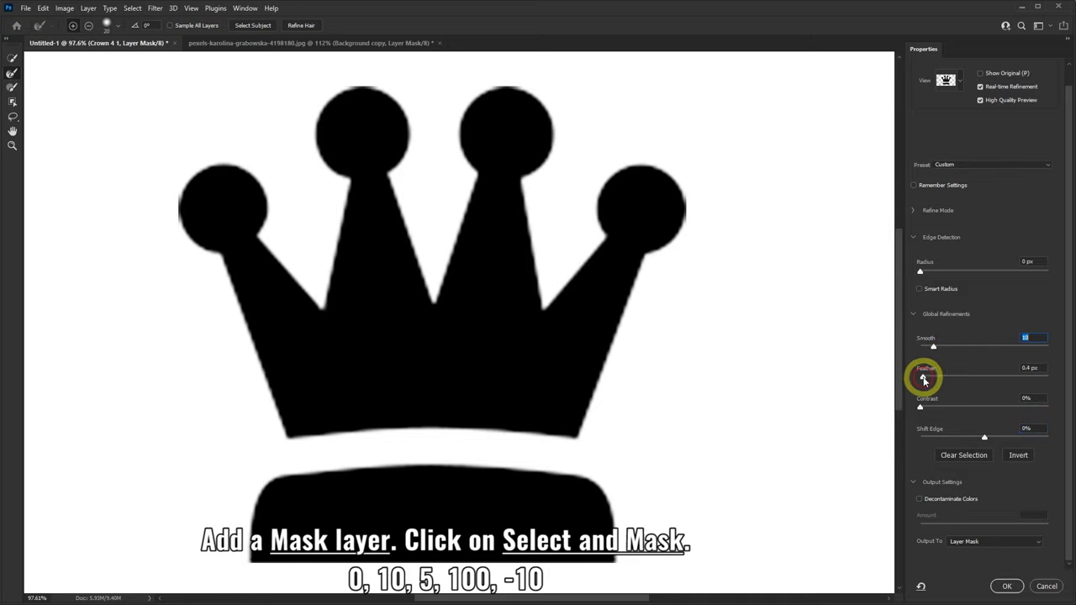
left_click_drag(921, 378, 1071, 408)
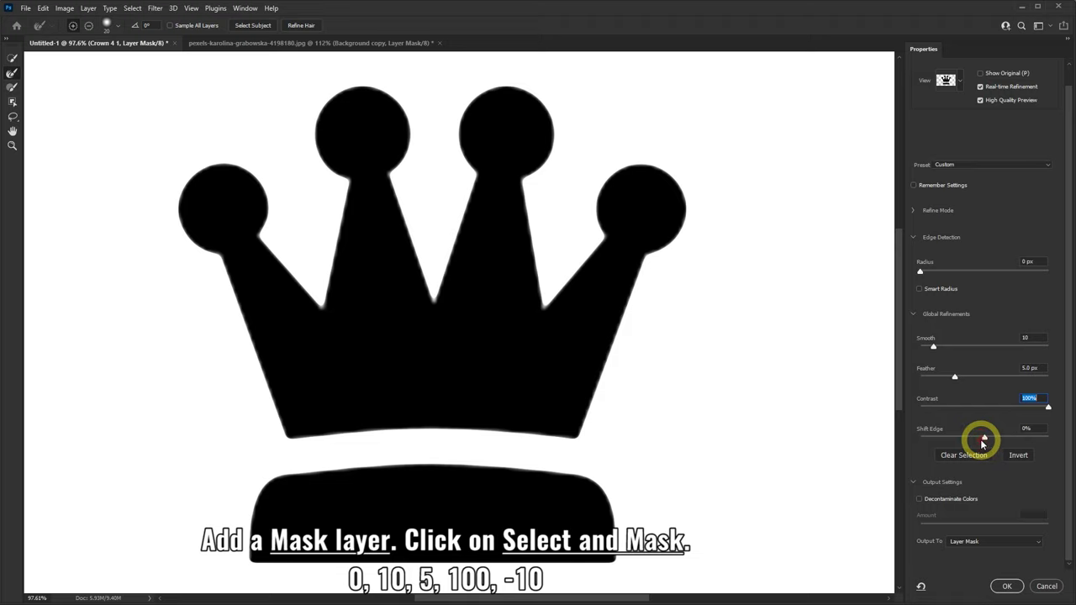
left_click_drag(984, 438, 977, 438)
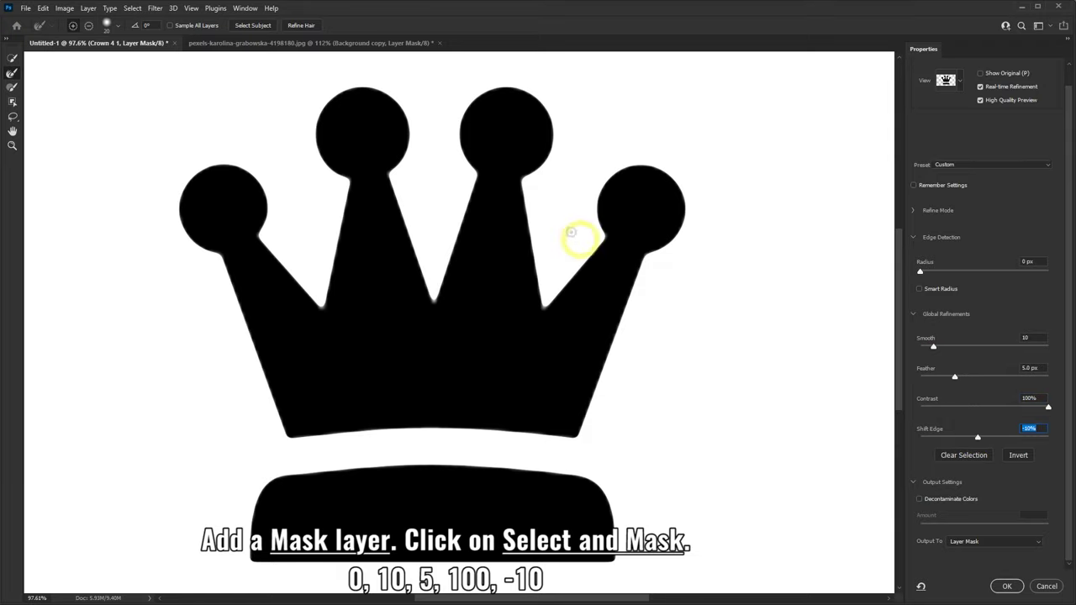
left_click(1003, 584)
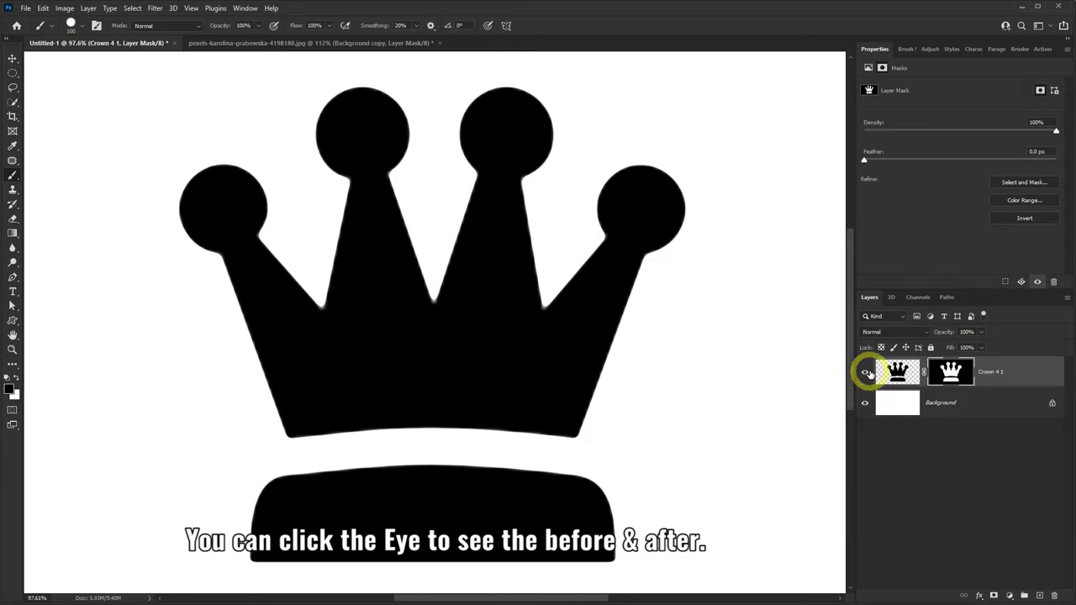
left_click(1038, 282)
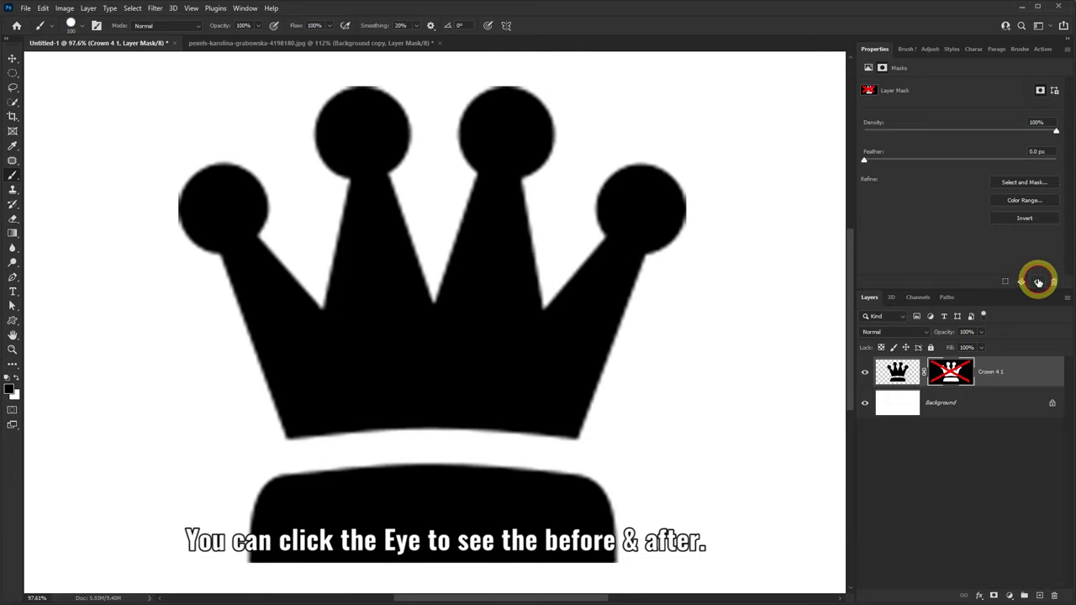
left_click(1038, 282)
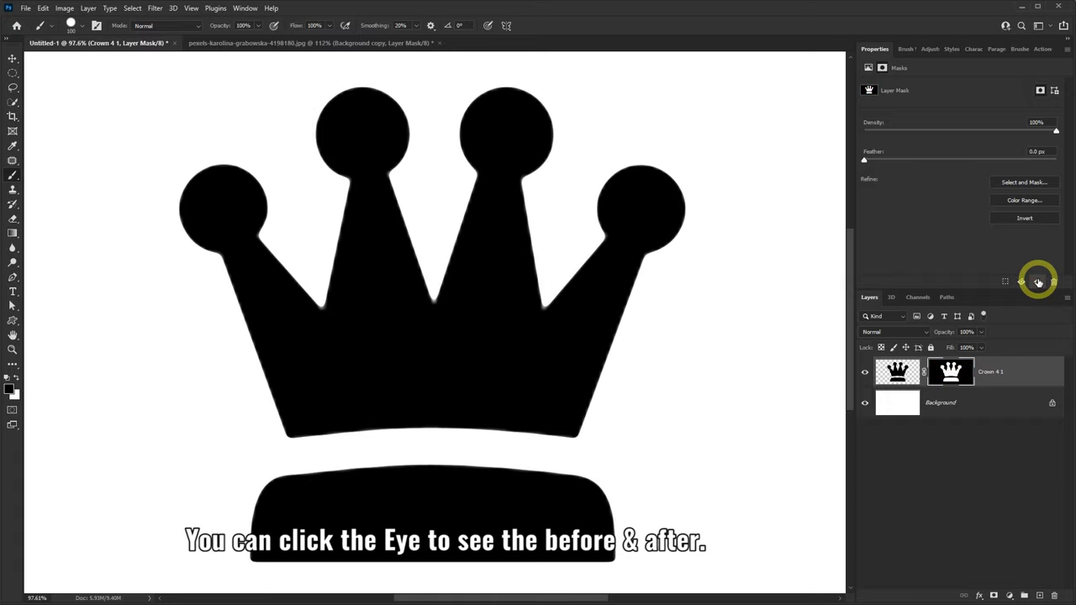
left_click(1038, 282)
left_click(1038, 283)
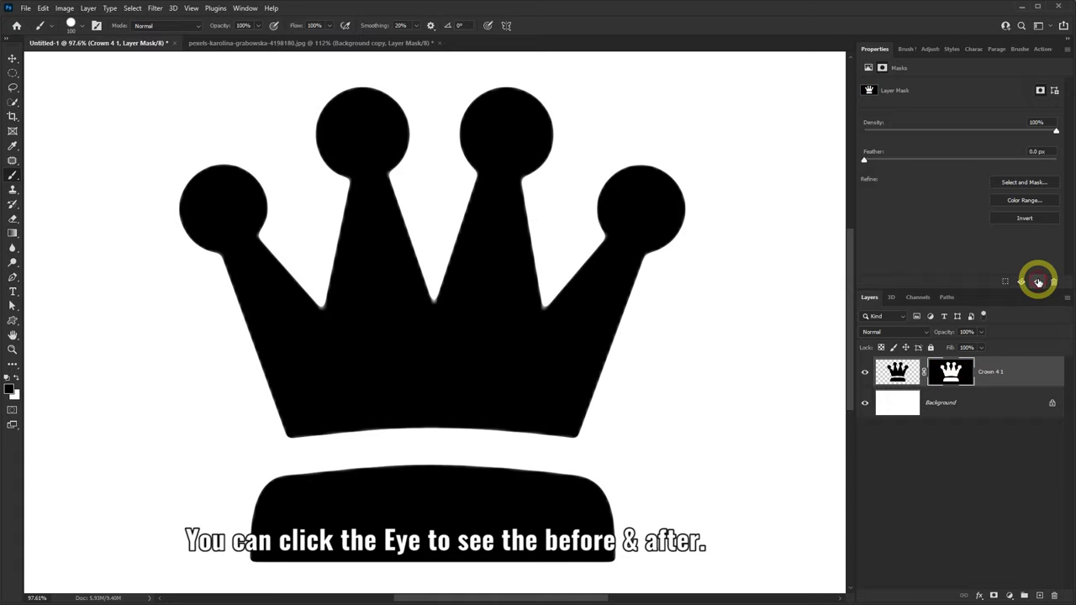